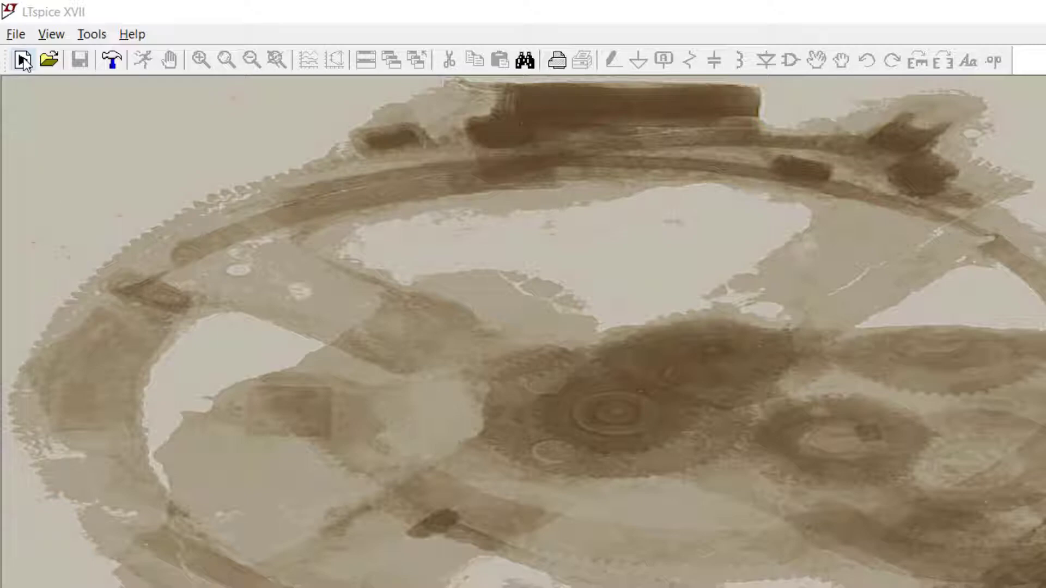
Start a new schematic and place two resistors stacked vertically, one above the other
{"action": "left_click", "coordinate": [23, 61]}
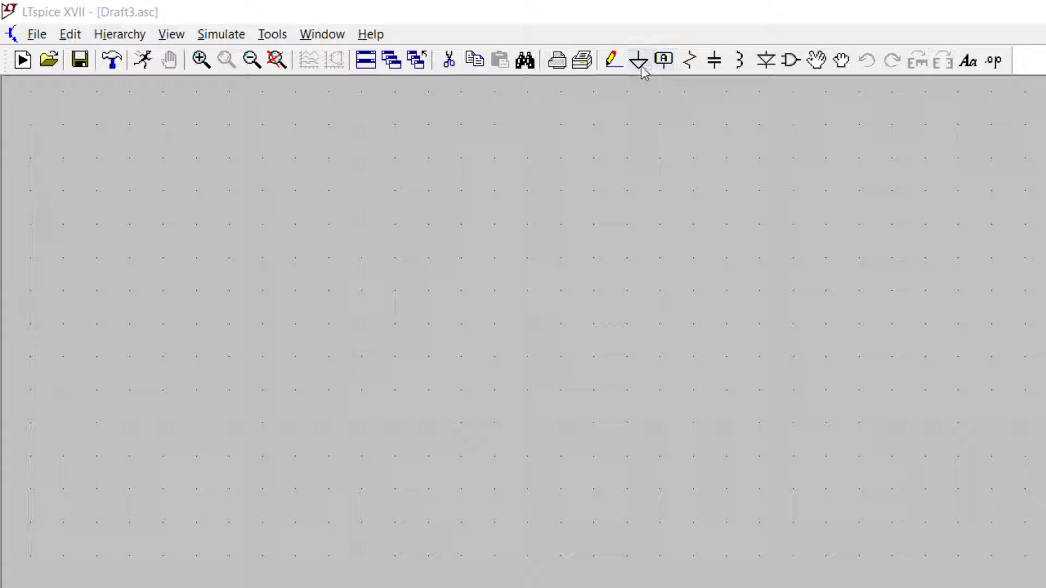
{"action": "left_click", "coordinate": [693, 60]}
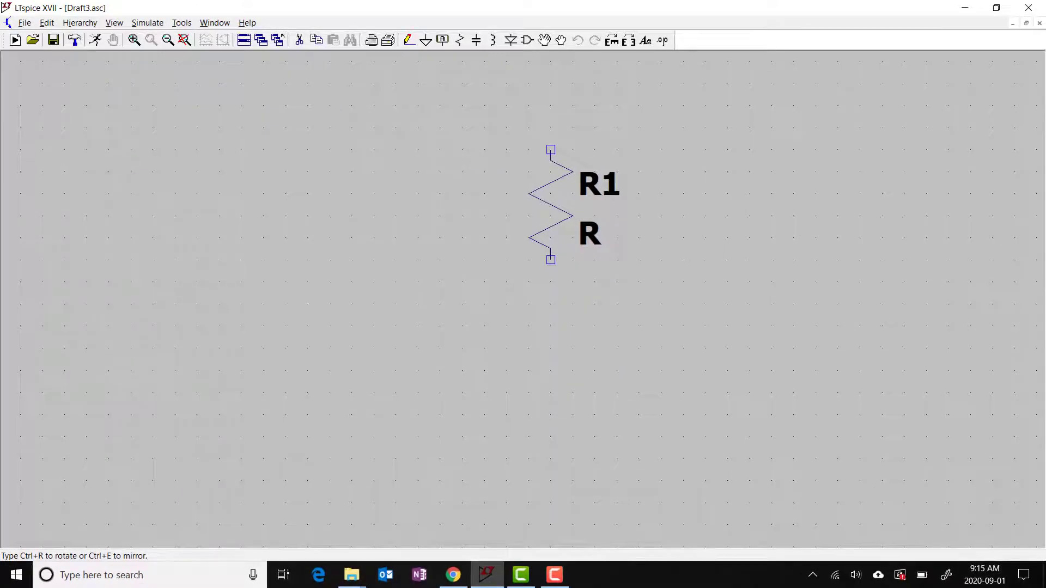
{"action": "left_click", "coordinate": [550, 149]}
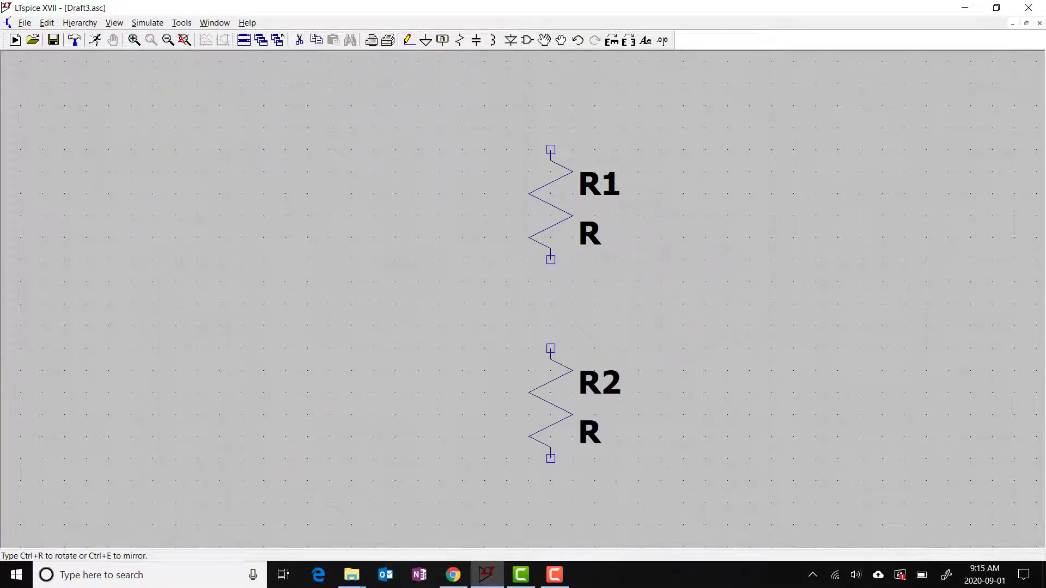
{"action": "left_click", "coordinate": [551, 327]}
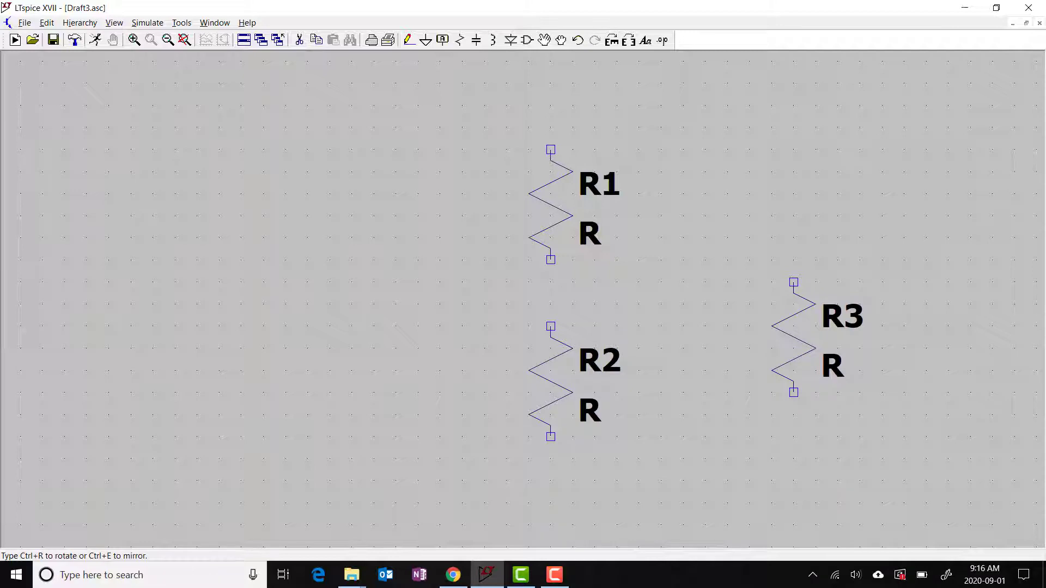
{"action": "key", "text": "Escape"}
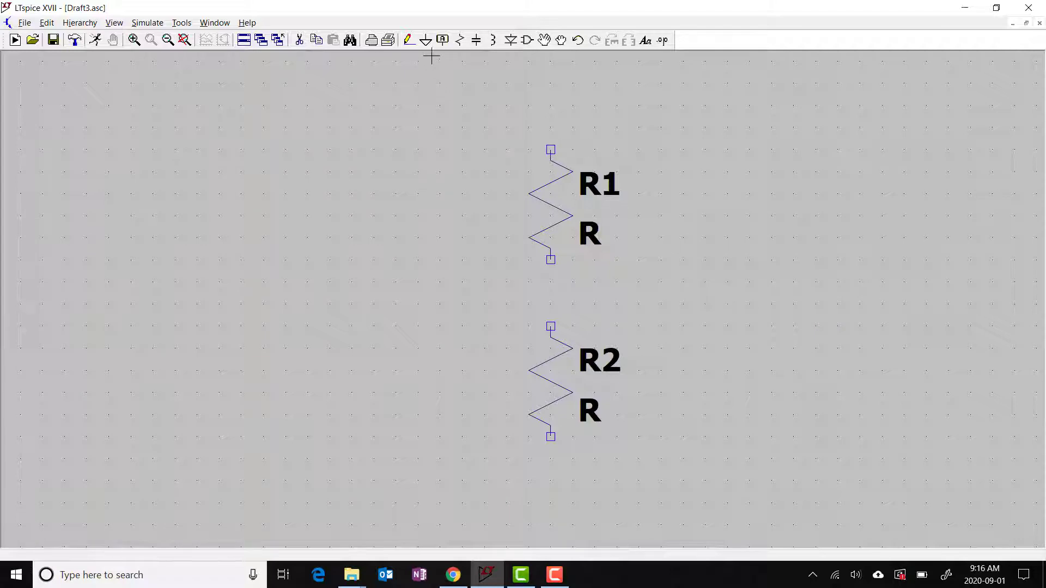
Place a ground symbol below the lower resistor
{"action": "left_click", "coordinate": [425, 40]}
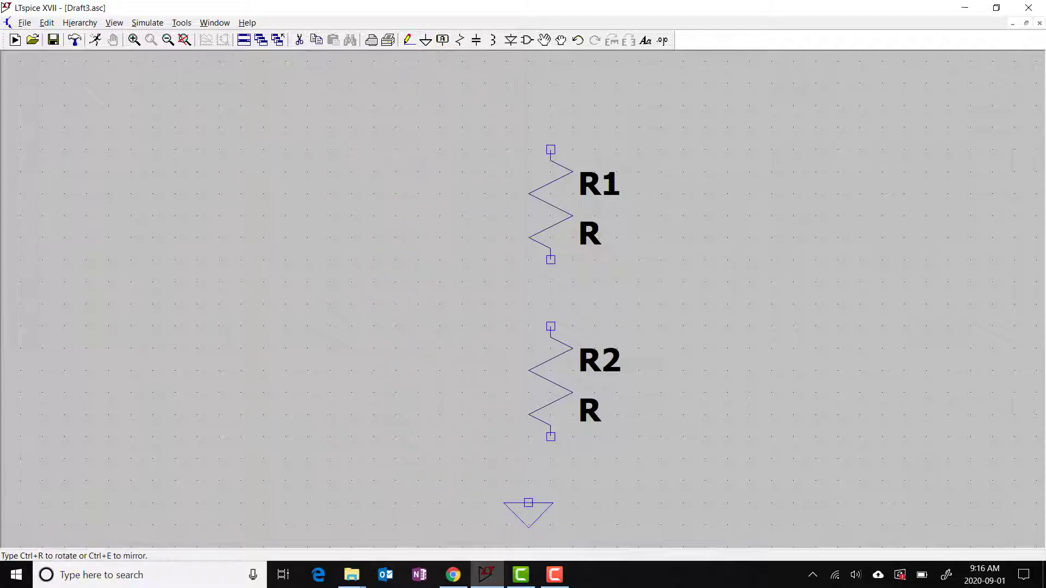
{"action": "left_click", "coordinate": [550, 502]}
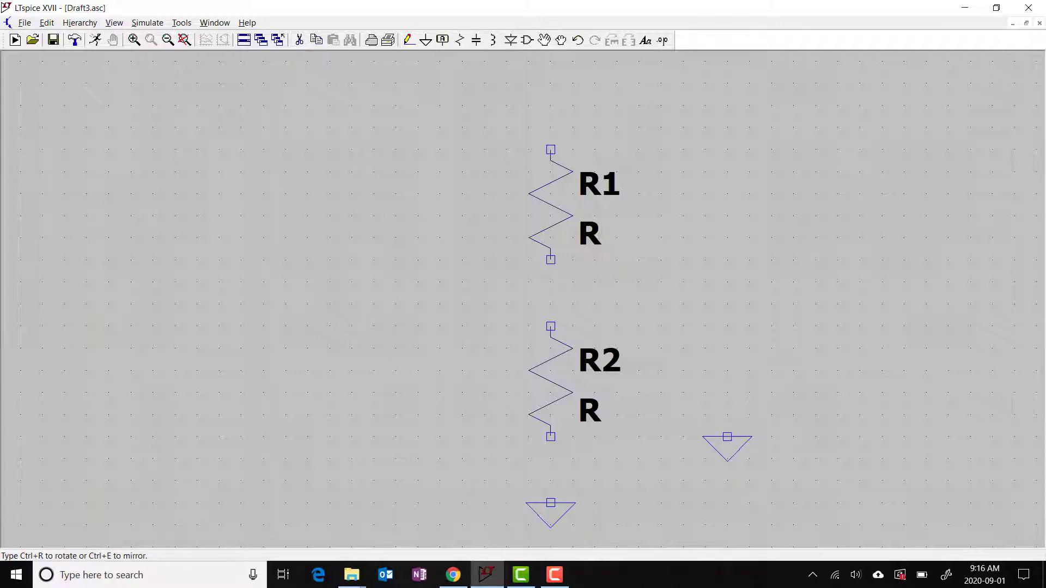
{"action": "key", "text": "Escape"}
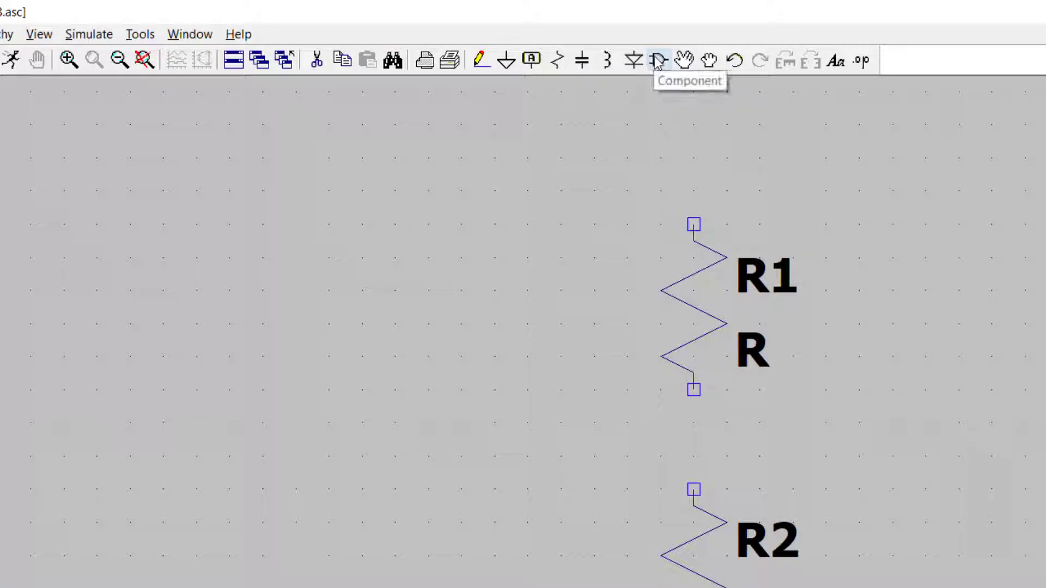
Insert a voltage source component to the left of the resistors
{"action": "left_click", "coordinate": [658, 61]}
{"action": "left_click_drag", "start_coordinate": [440, 158], "coordinate": [494, 139]}
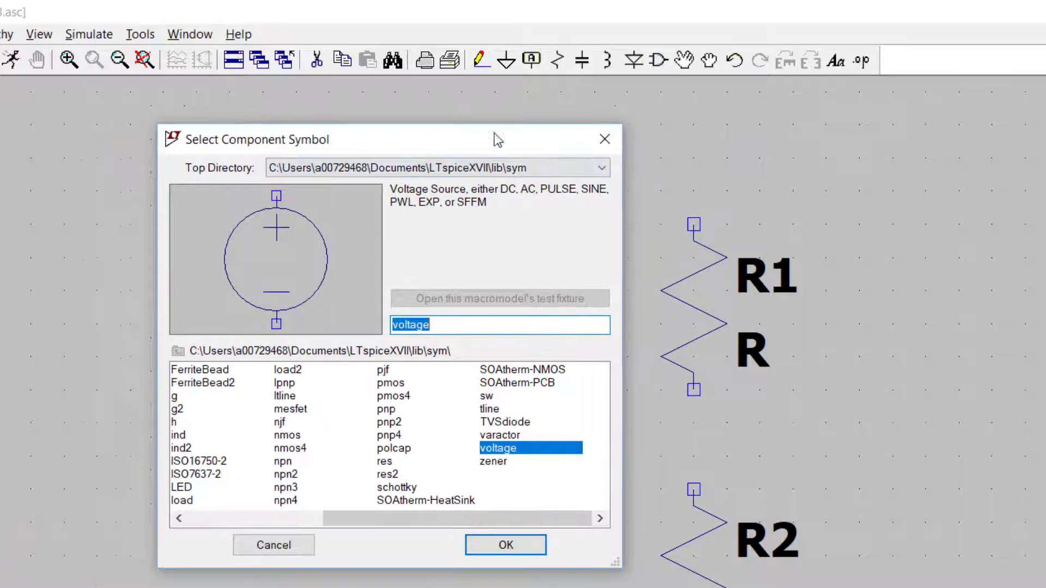
{"action": "left_click_drag", "start_coordinate": [414, 525], "coordinate": [439, 515]}
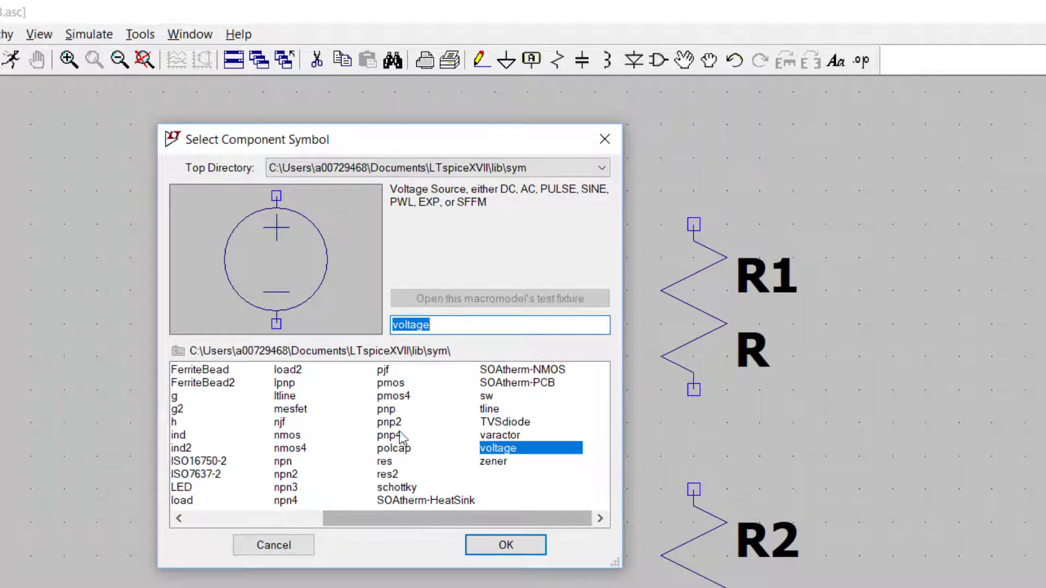
{"action": "left_click", "coordinate": [508, 462]}
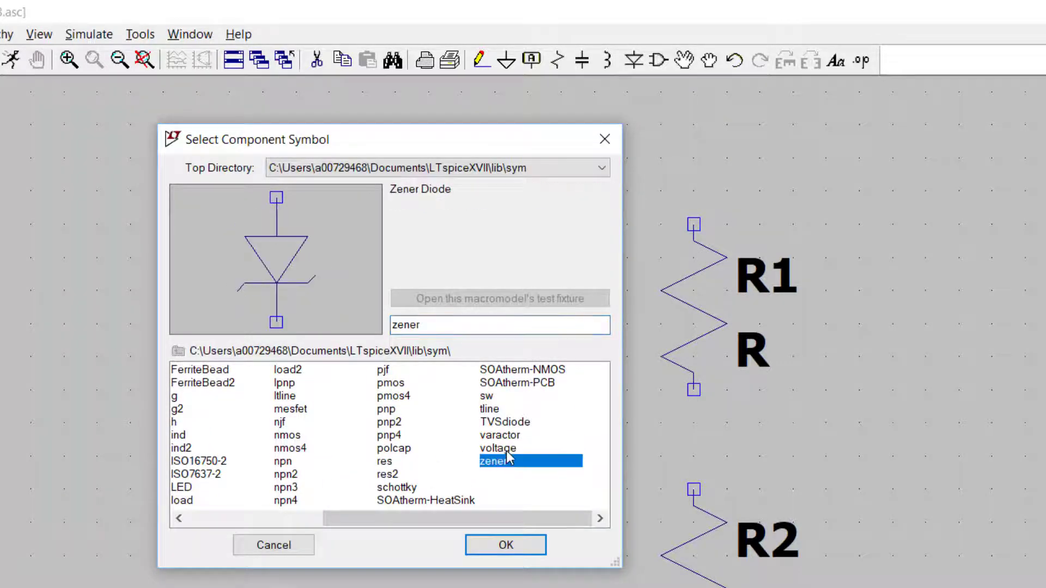
{"action": "left_click", "coordinate": [505, 449]}
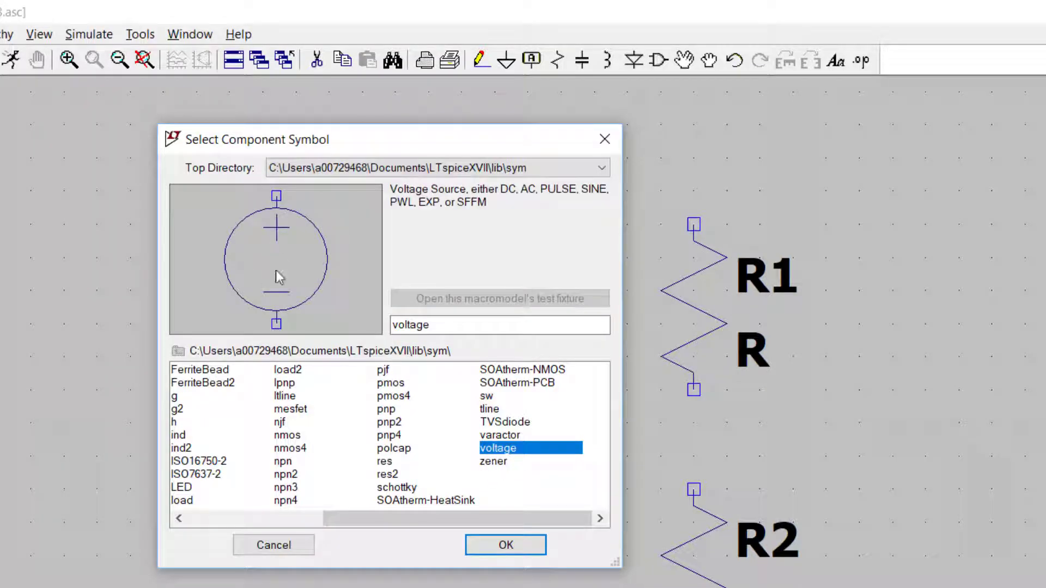
{"action": "left_click", "coordinate": [504, 544]}
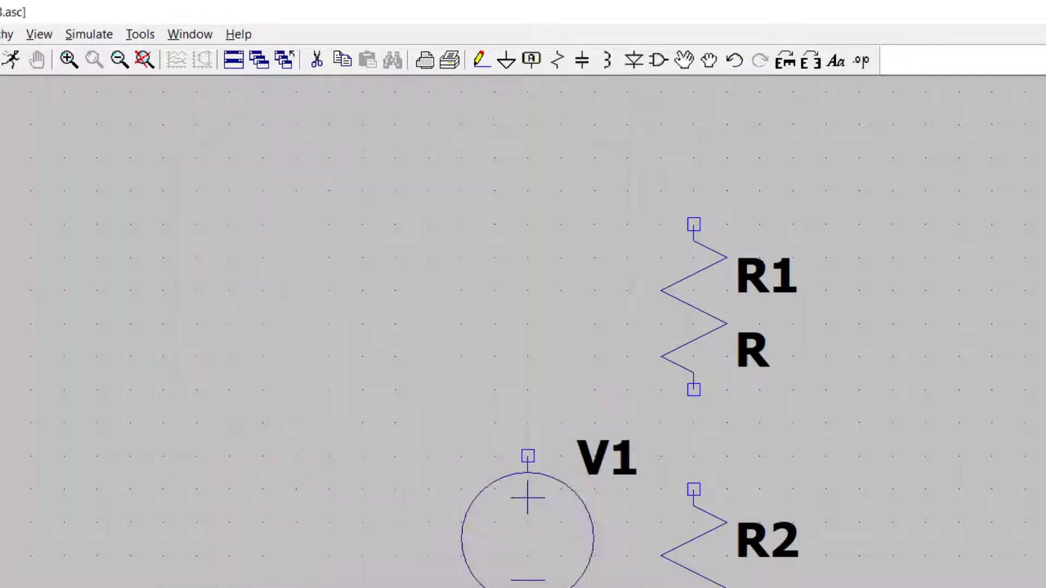
{"action": "left_click", "coordinate": [329, 440]}
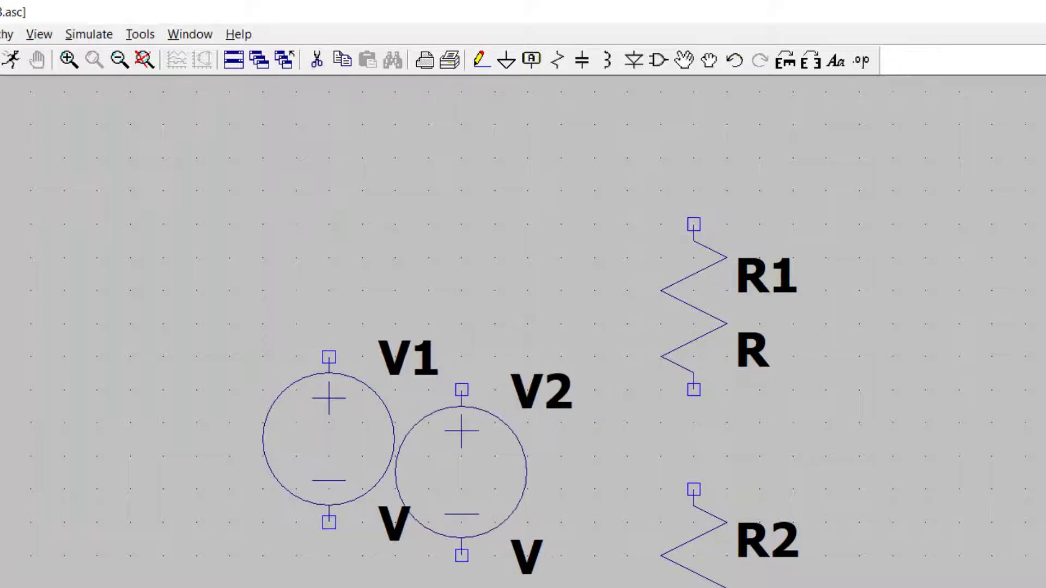
{"action": "key", "text": "Escape"}
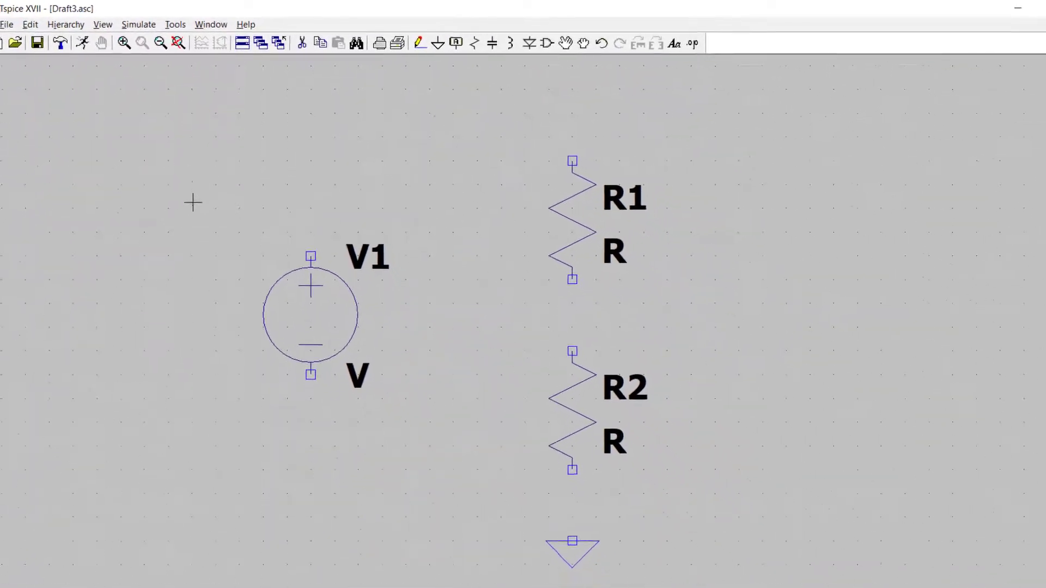
Draw wires connecting the source's positive terminal through both resistors in series and back to its negative terminal
{"action": "left_click", "coordinate": [409, 42]}
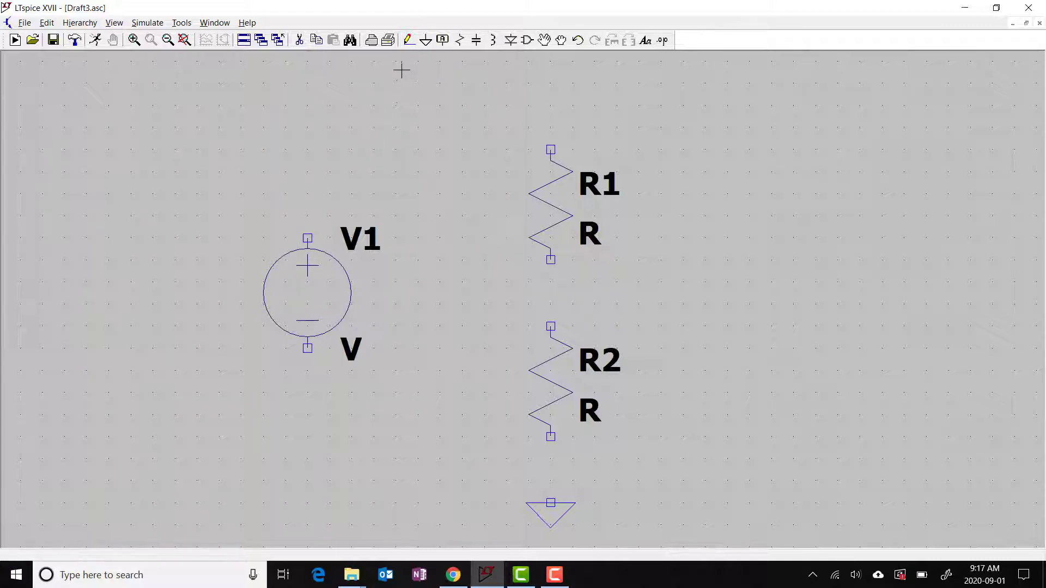
{"action": "left_click", "coordinate": [406, 40]}
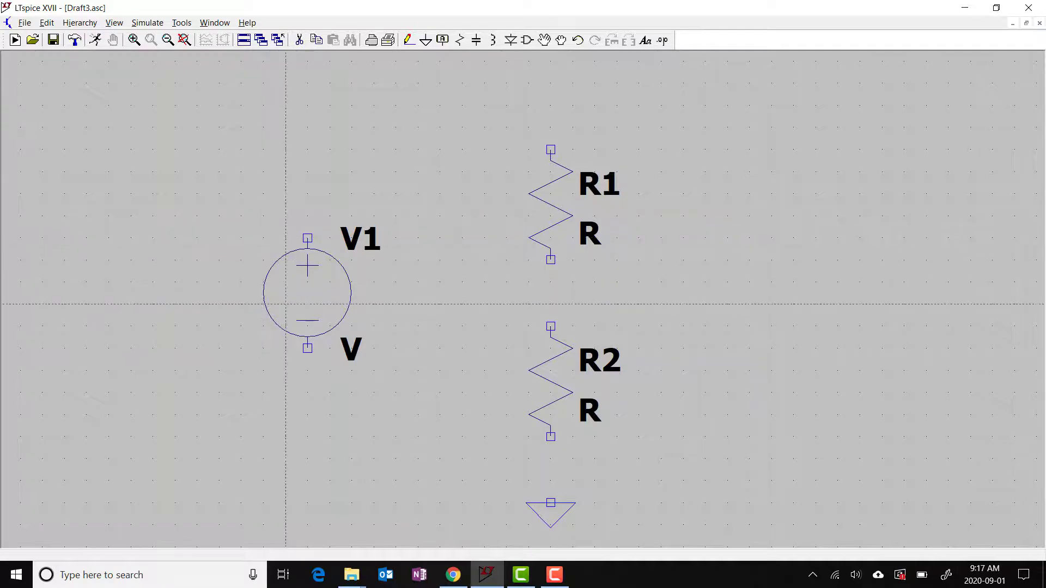
{"action": "left_click", "coordinate": [307, 238]}
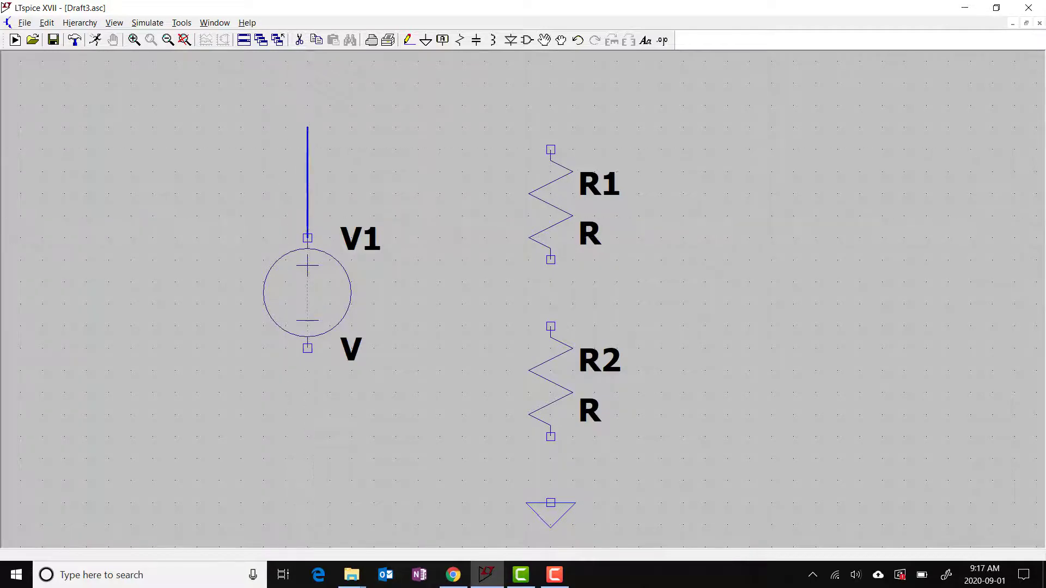
{"action": "left_click", "coordinate": [307, 105]}
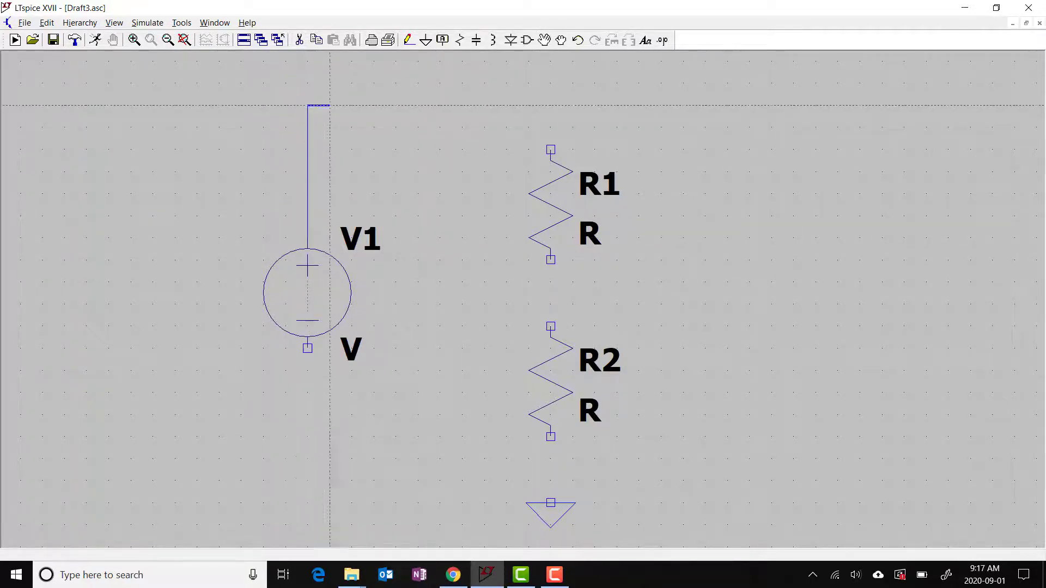
{"action": "left_click", "coordinate": [551, 105]}
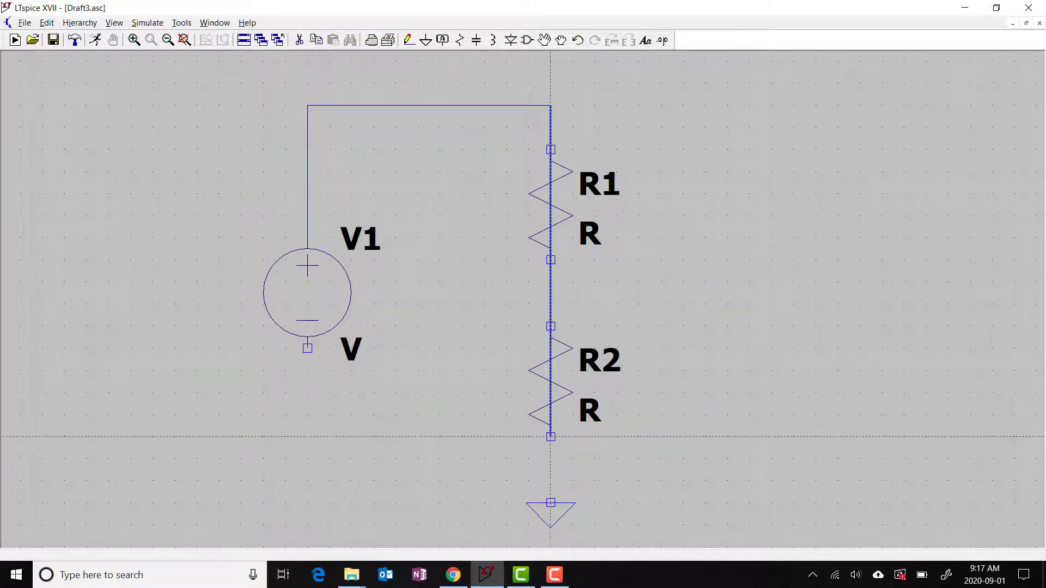
{"action": "left_click", "coordinate": [550, 481]}
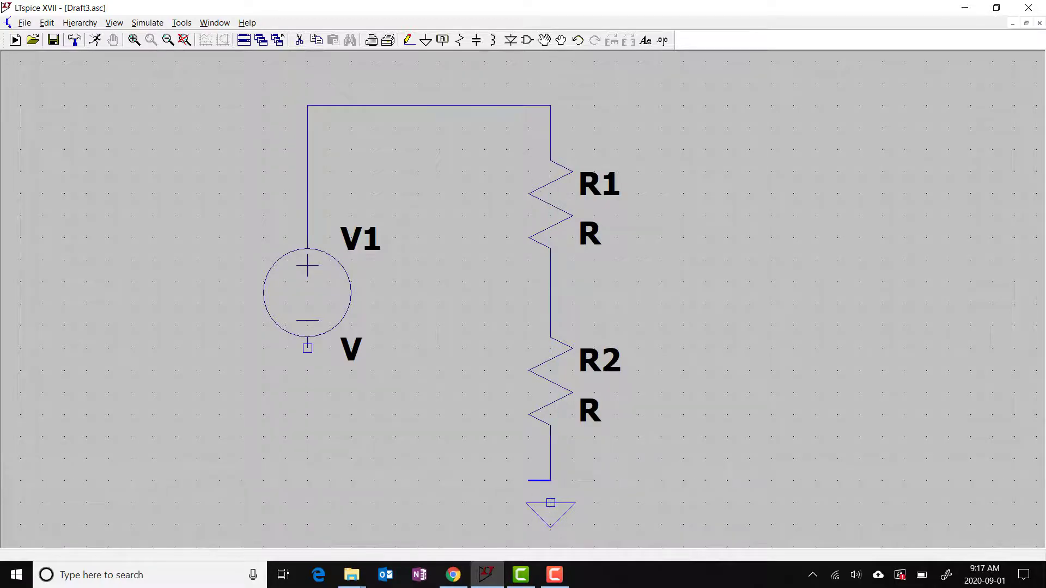
{"action": "left_click", "coordinate": [307, 481]}
{"action": "left_click", "coordinate": [307, 348]}
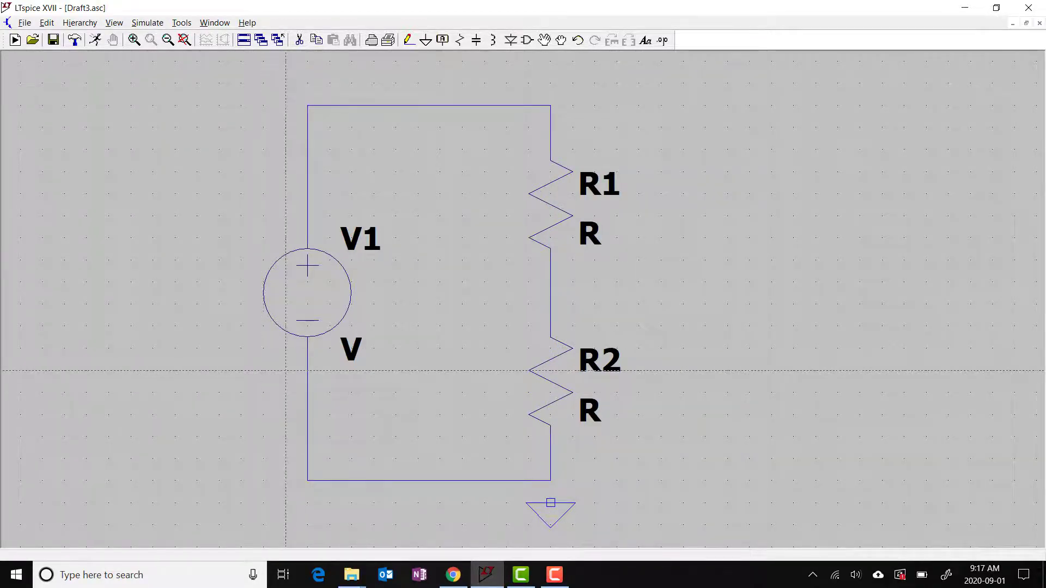
{"action": "key", "text": "Escape"}
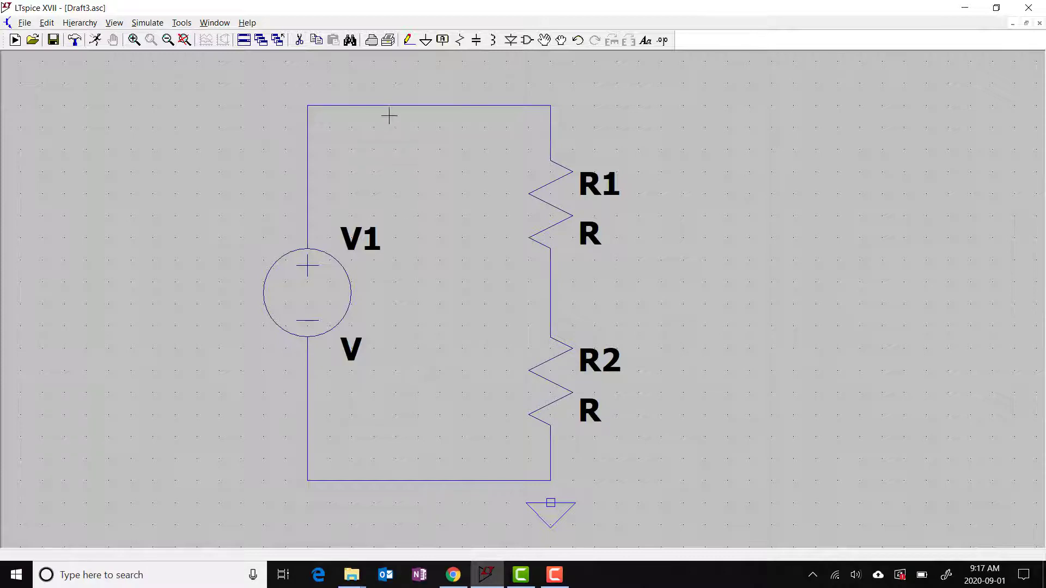
Wire the ground symbol to the bottom corner below the lower resistor
{"action": "left_click", "coordinate": [408, 43]}
{"action": "left_click", "coordinate": [550, 503]}
{"action": "left_click", "coordinate": [550, 480]}
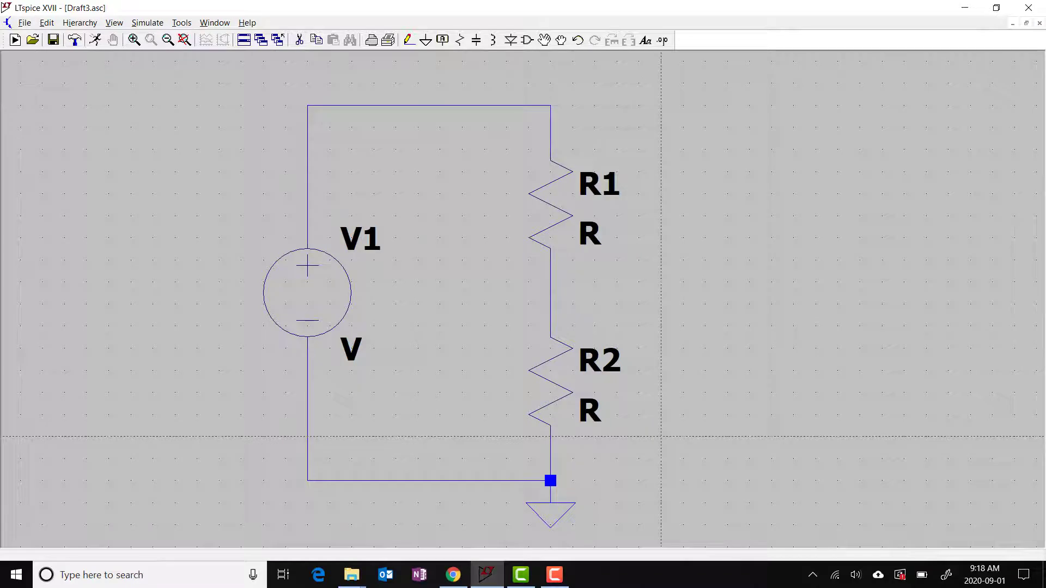
{"action": "key", "text": "Escape"}
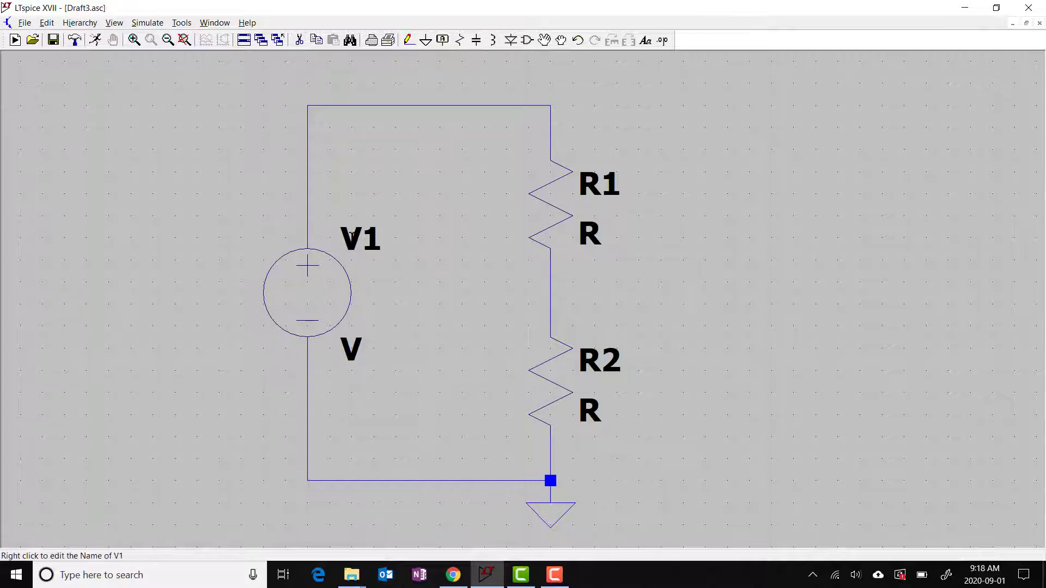
Set the voltage source's DC value to 10 V
{"action": "right_click", "coordinate": [303, 295]}
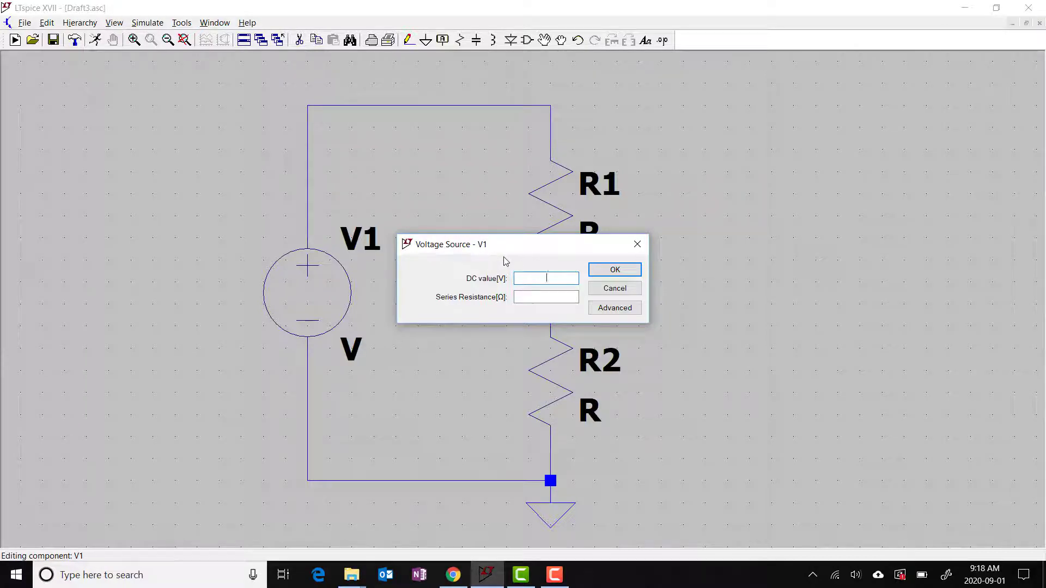
{"action": "type", "text": "10"}
{"action": "left_click", "coordinate": [613, 269]}
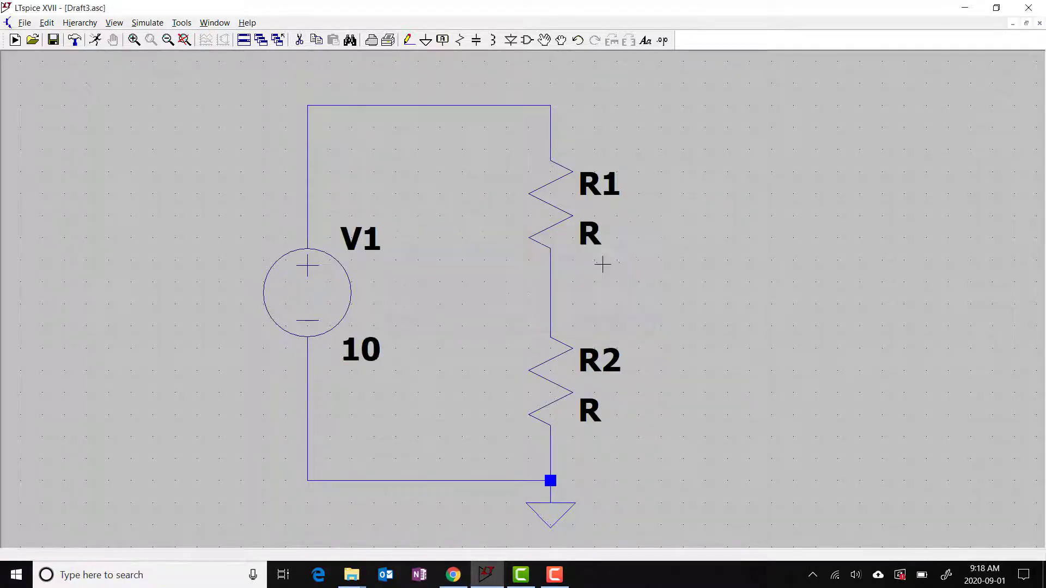
Set the upper resistor R1's resistance to 1k
{"action": "right_click", "coordinate": [567, 219]}
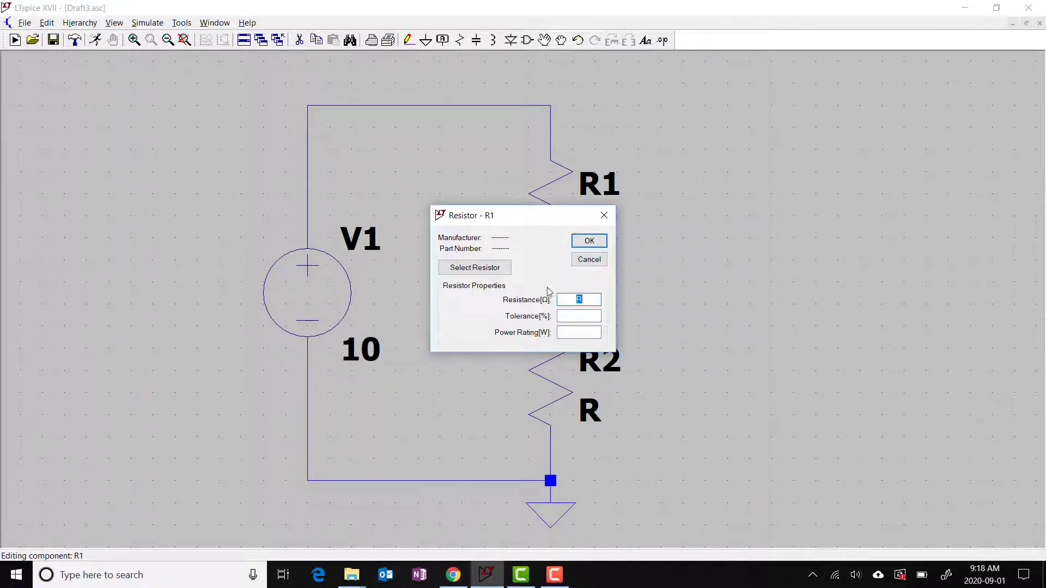
{"action": "type", "text": "1k"}
{"action": "left_click", "coordinate": [583, 242]}
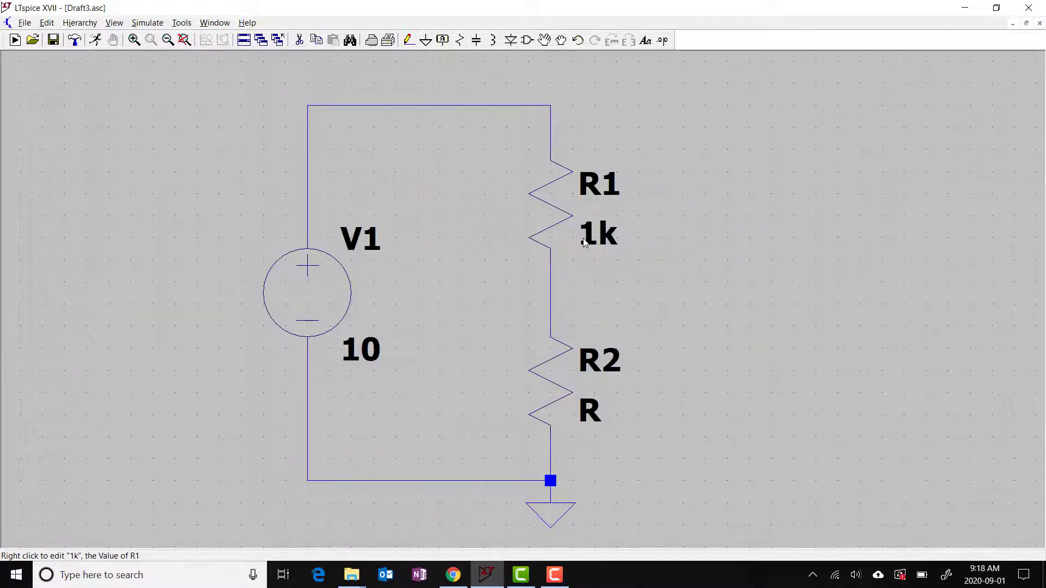
Set the lower resistor R2's resistance to 2k
{"action": "right_click", "coordinate": [550, 366]}
{"action": "type", "text": "2k"}
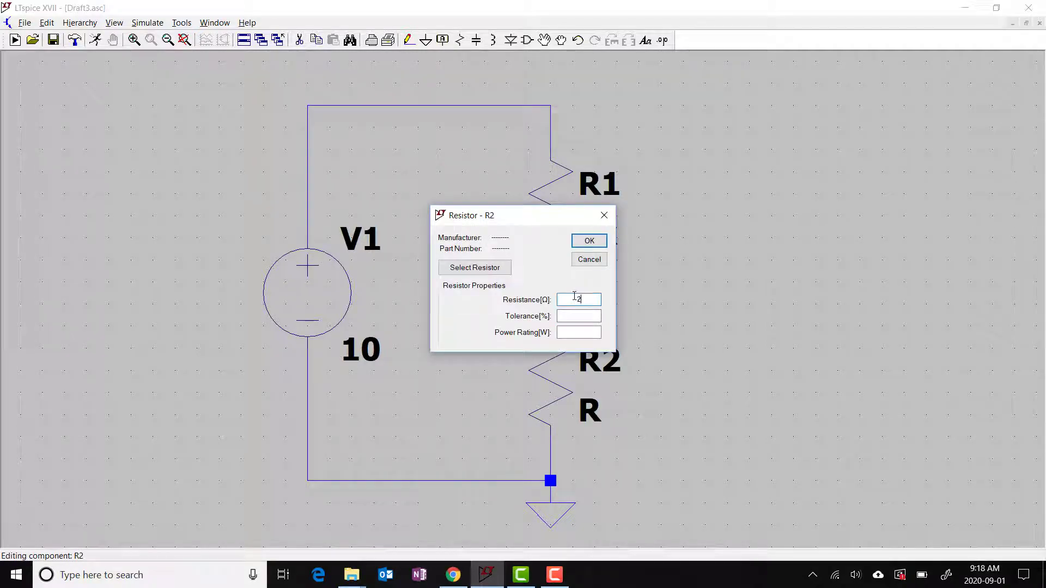
{"action": "left_click", "coordinate": [588, 241]}
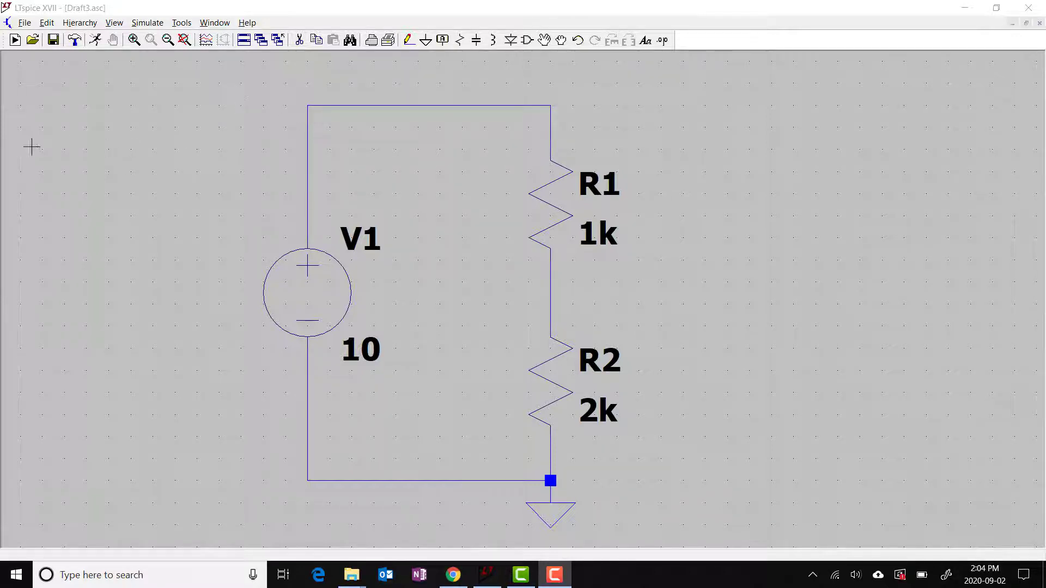
Add a DC operating point (.op) simulation command and place the directive beside the circuit
{"action": "left_click", "coordinate": [47, 23]}
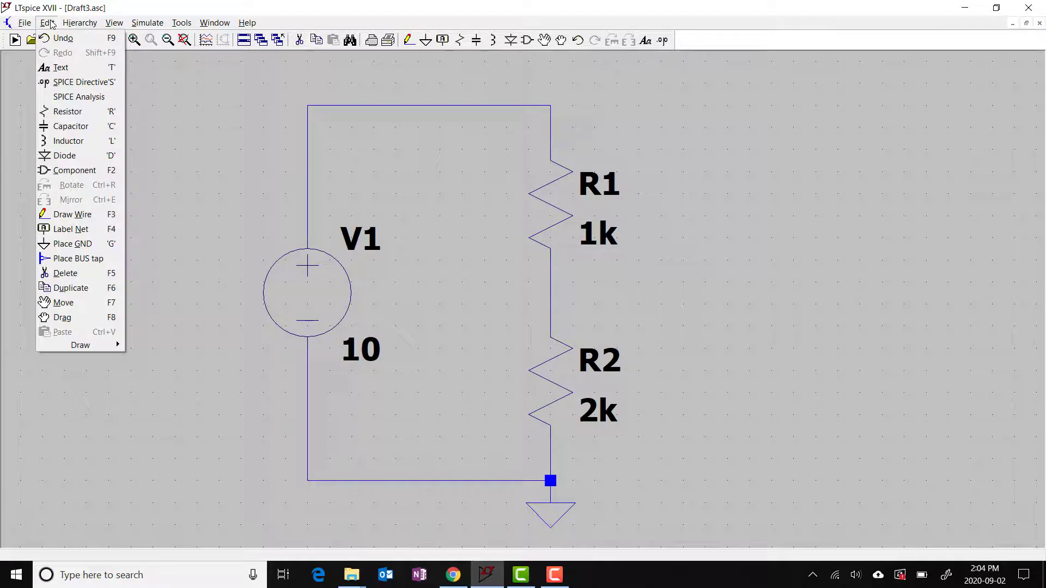
{"action": "left_click", "coordinate": [65, 98]}
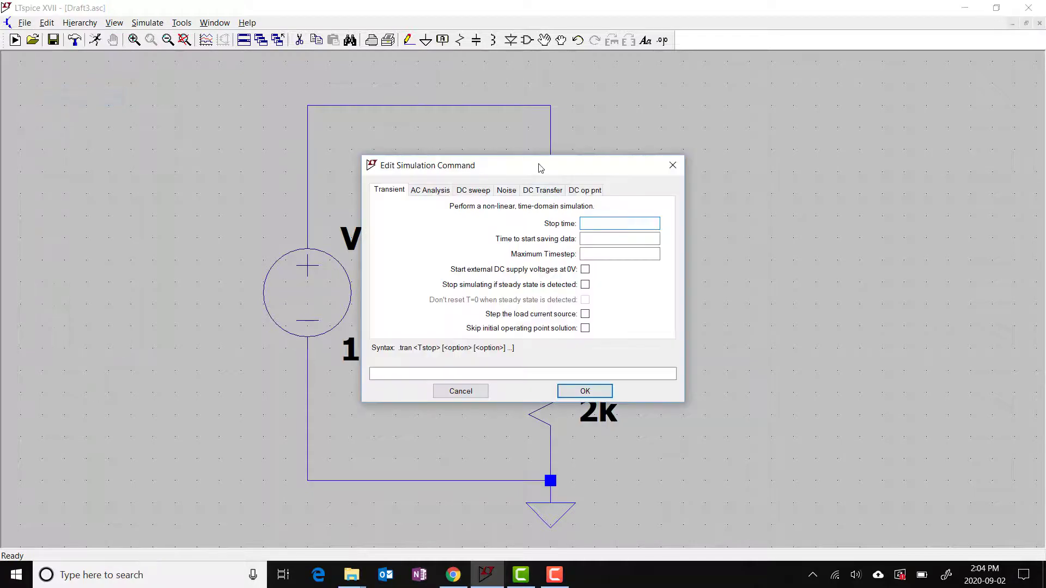
{"action": "left_click_drag", "start_coordinate": [533, 167], "coordinate": [428, 167]}
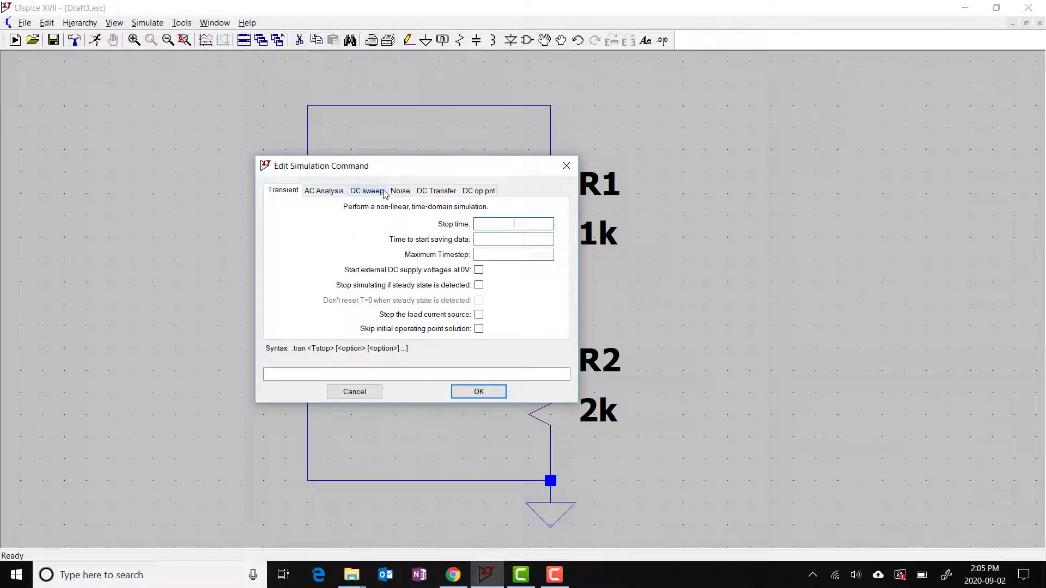
{"action": "left_click", "coordinate": [478, 191]}
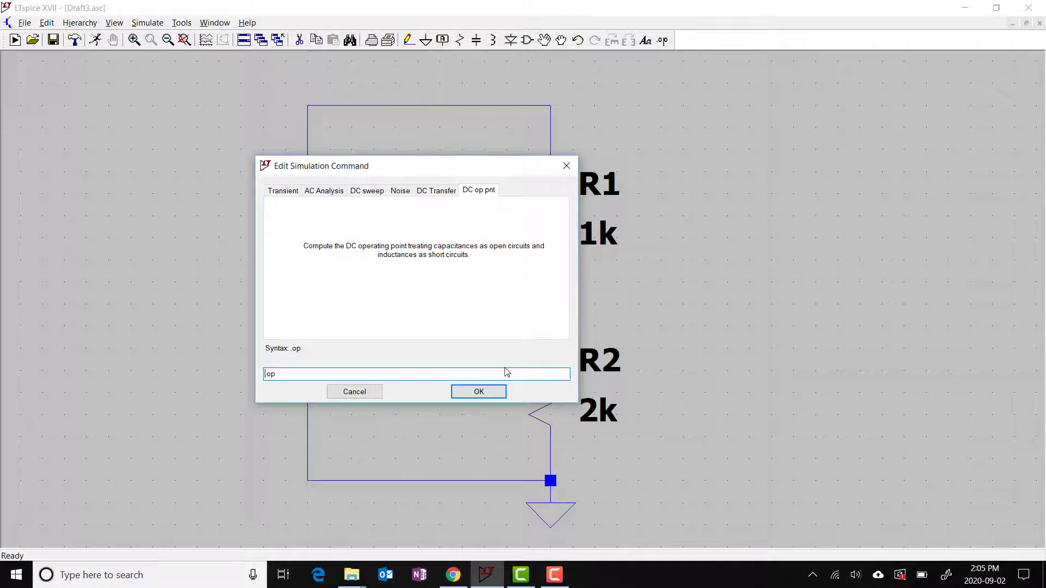
{"action": "left_click", "coordinate": [478, 391]}
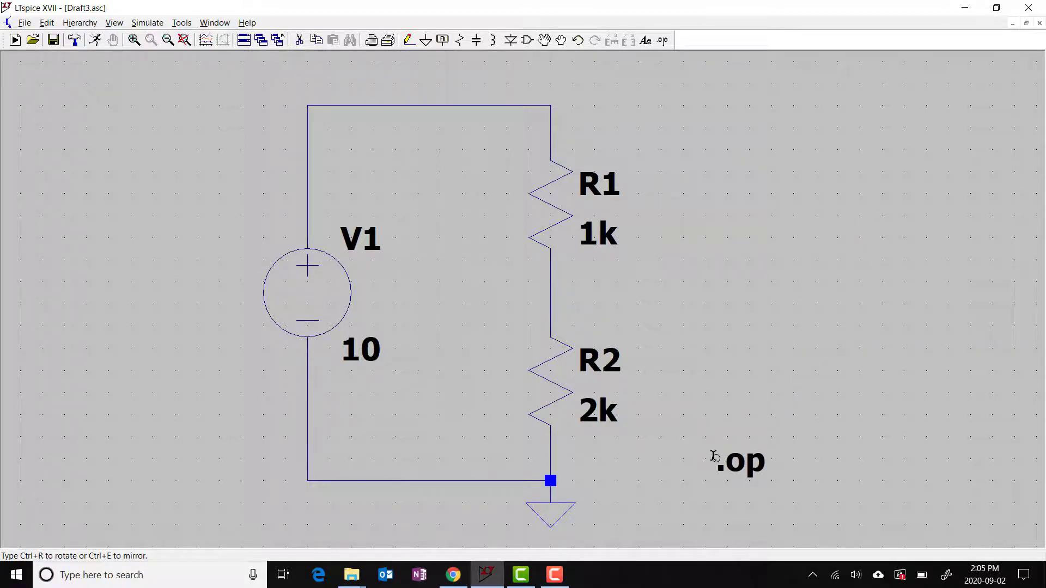
{"action": "left_click", "coordinate": [714, 456]}
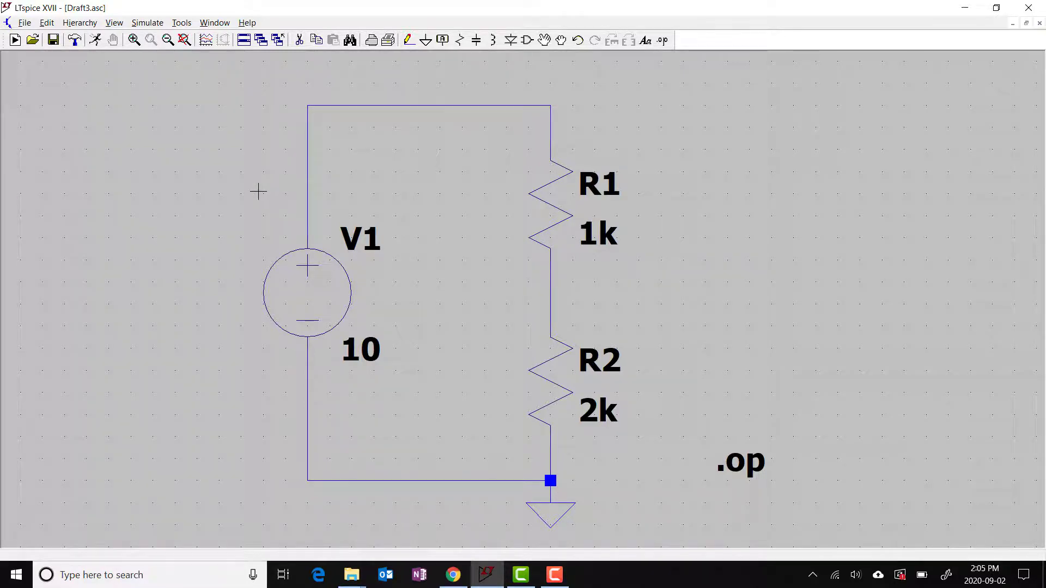
Run the simulation and review the operating point results window before closing it
{"action": "left_click", "coordinate": [95, 46]}
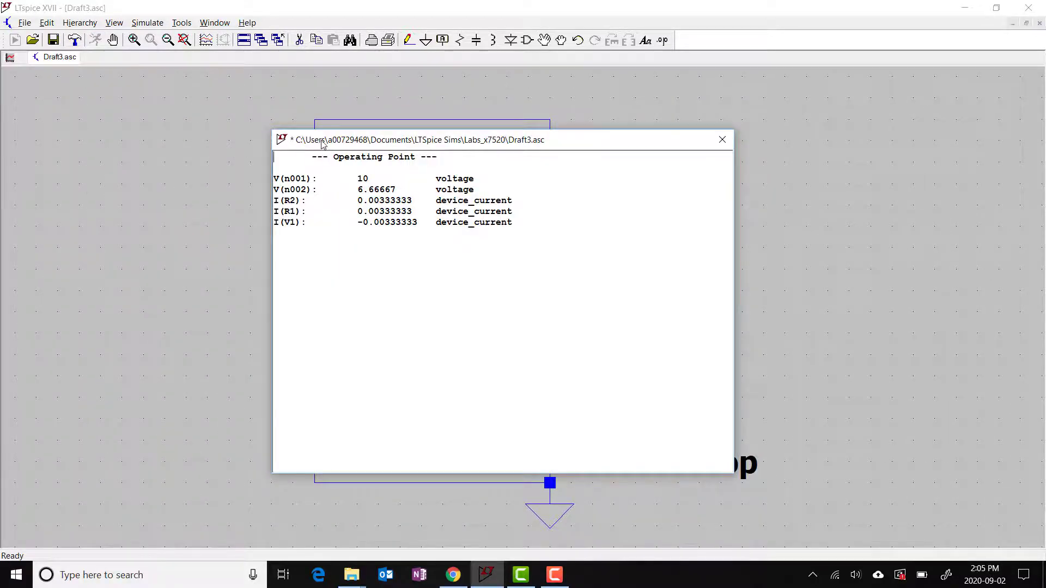
{"action": "left_click_drag", "start_coordinate": [322, 142], "coordinate": [651, 164]}
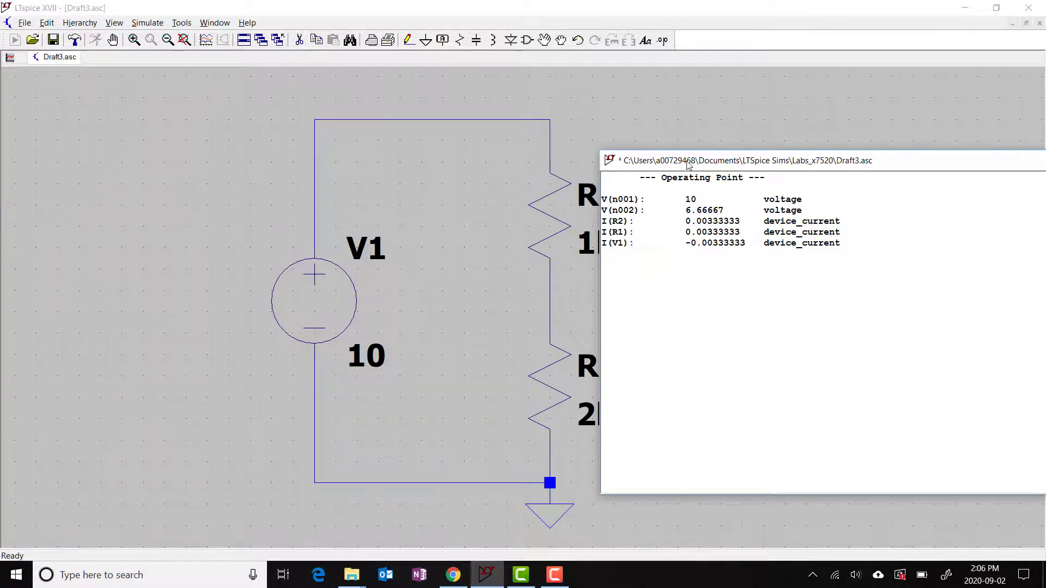
{"action": "left_click_drag", "start_coordinate": [689, 165], "coordinate": [768, 159]}
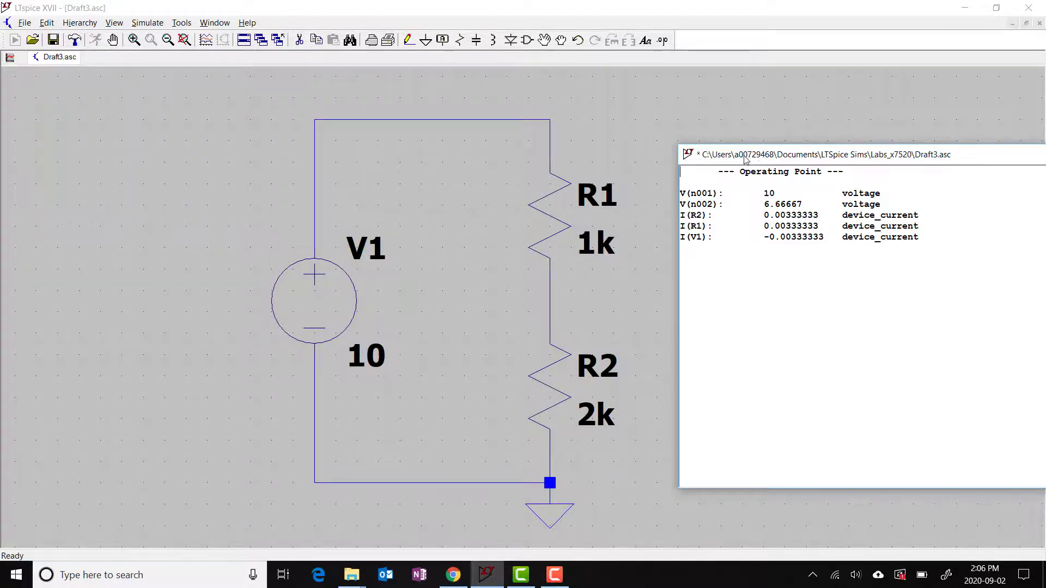
{"action": "left_click_drag", "start_coordinate": [745, 157], "coordinate": [507, 174]}
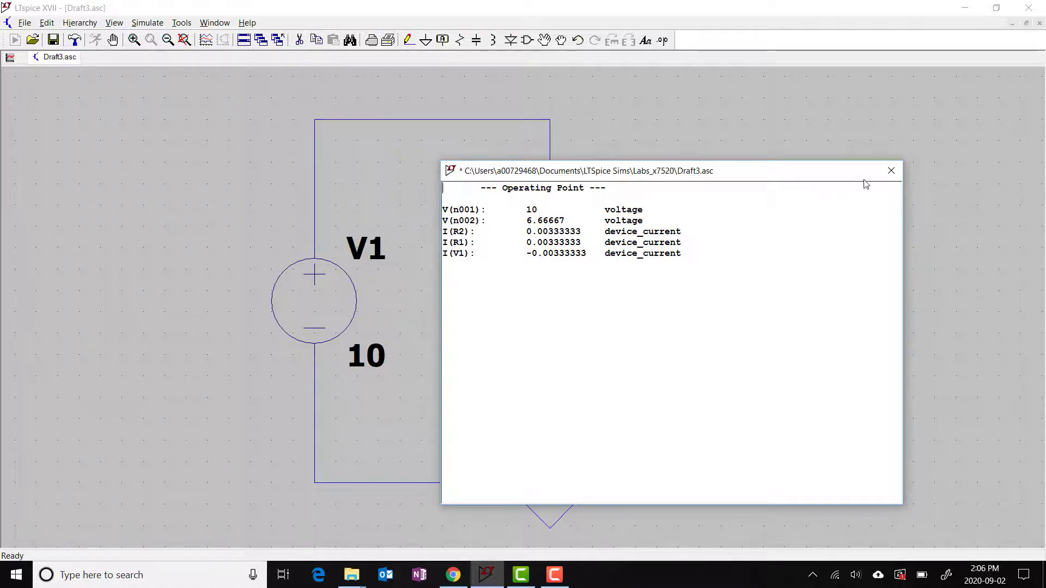
{"action": "left_click", "coordinate": [890, 172]}
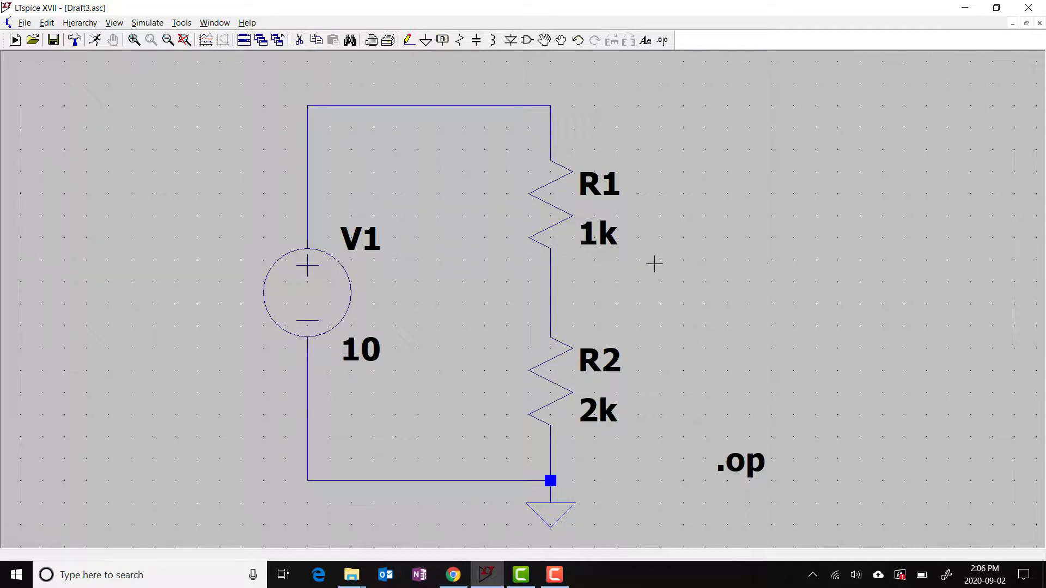
Label the node between R1 and R2 with its operating-point value, changing the displayed expression to I(R2)
{"action": "mouse_move", "coordinate": [551, 284]}
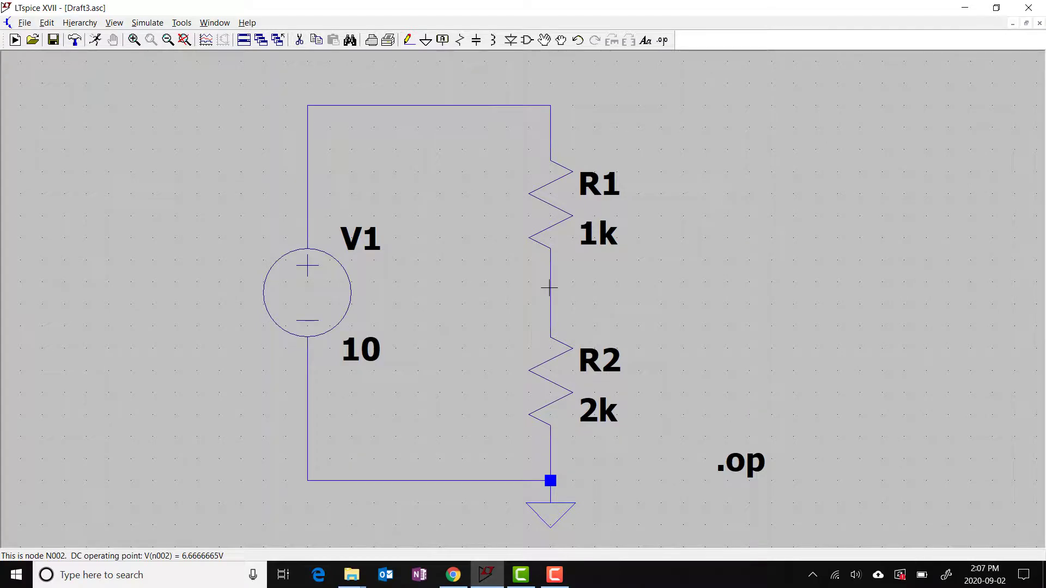
{"action": "left_click", "coordinate": [549, 288]}
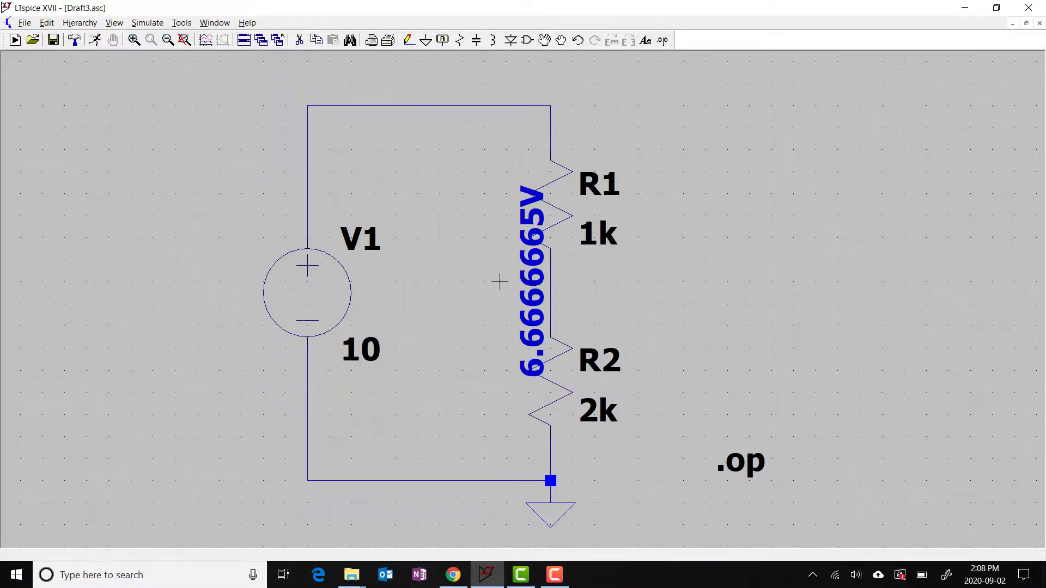
{"action": "right_click", "coordinate": [527, 282]}
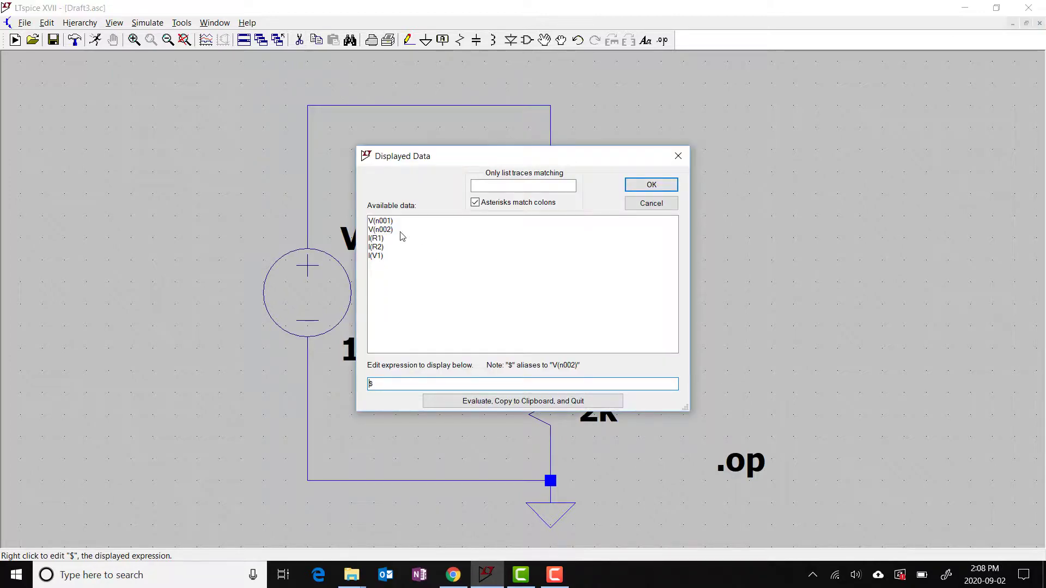
{"action": "left_click", "coordinate": [389, 382]}
{"action": "key", "text": "BackSpace"}
{"action": "double_click", "coordinate": [379, 246]}
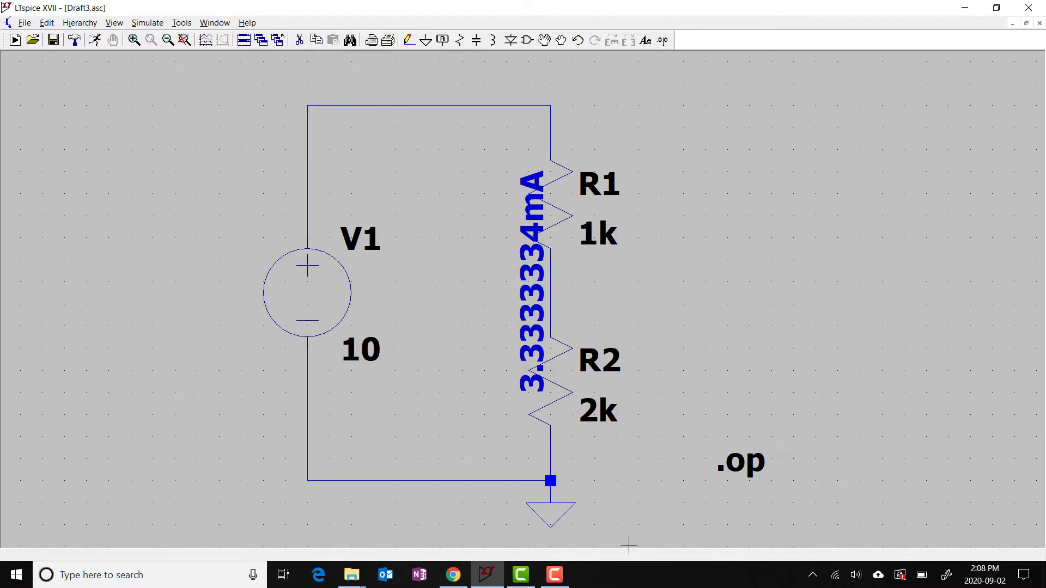
{"action": "mouse_move", "coordinate": [558, 579]}
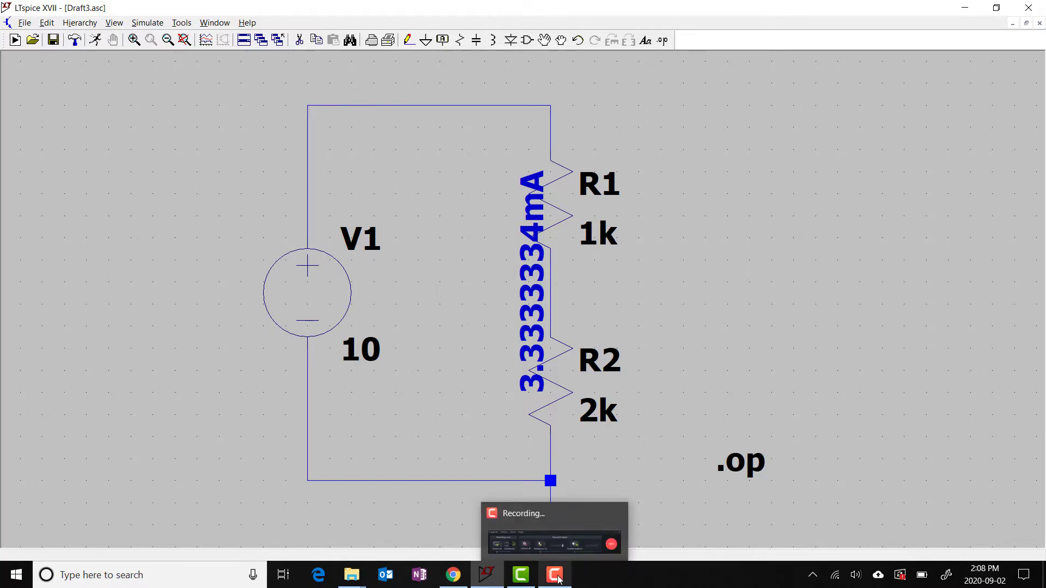